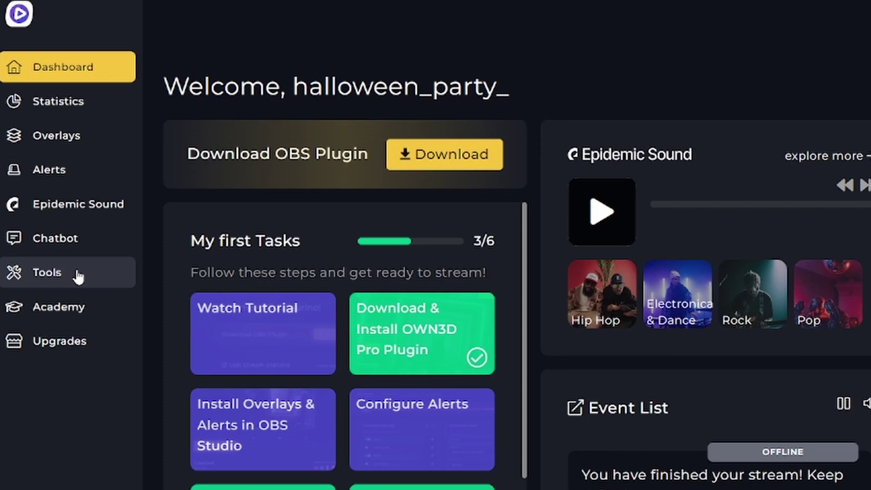
Open the Tools section's Goal Bars page to see default templates like ArcadePro and Synthrunner
left_click(78, 276)
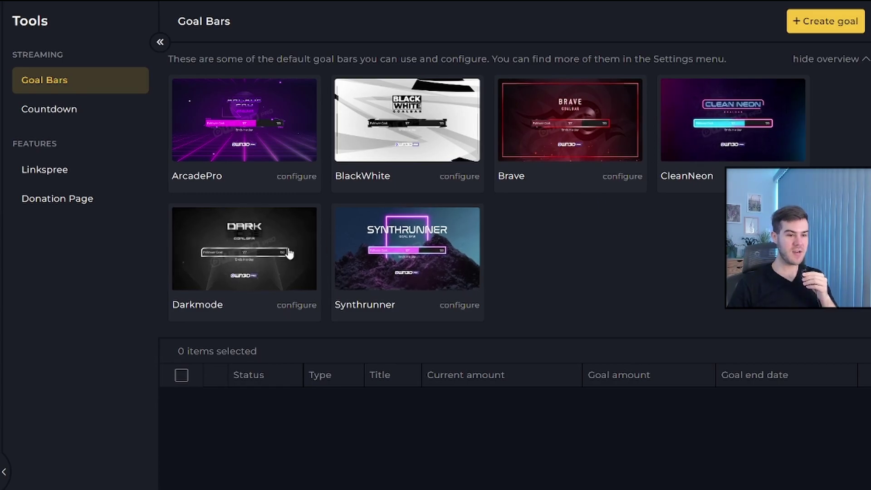
Start a new goal, keep Follower Goal as its type, and select the Sub-a-thon title
left_click(824, 28)
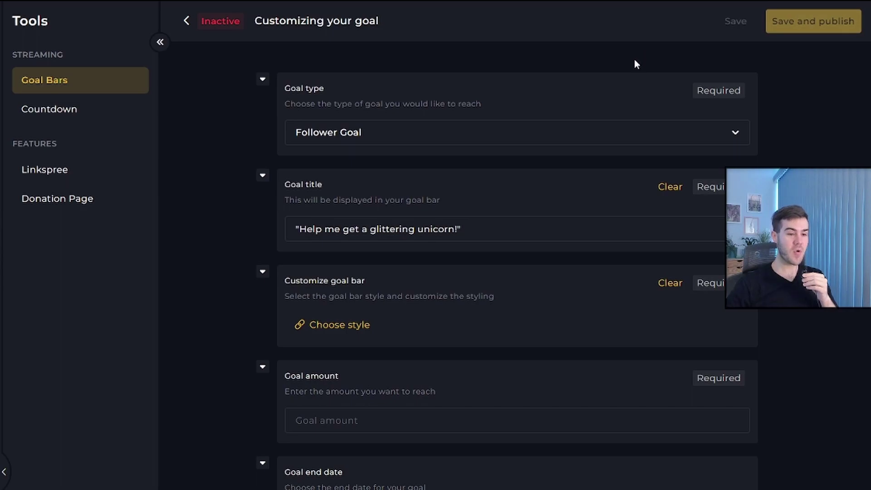
left_click(424, 139)
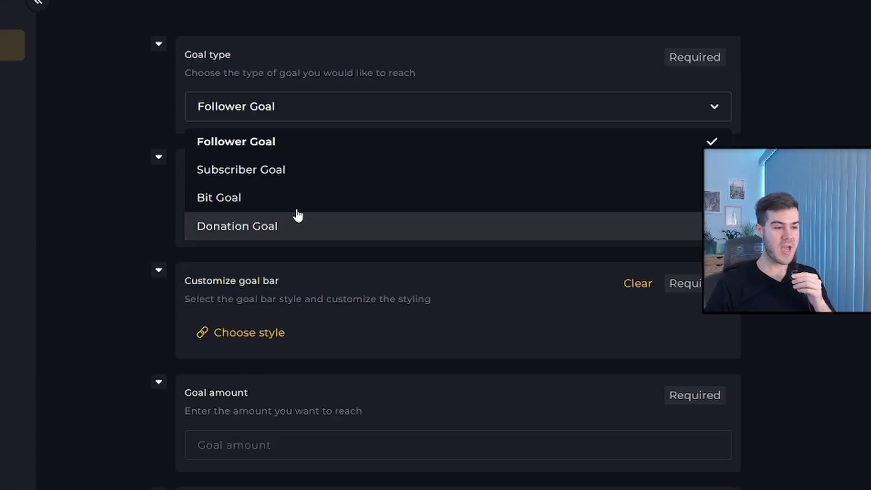
left_click(385, 163)
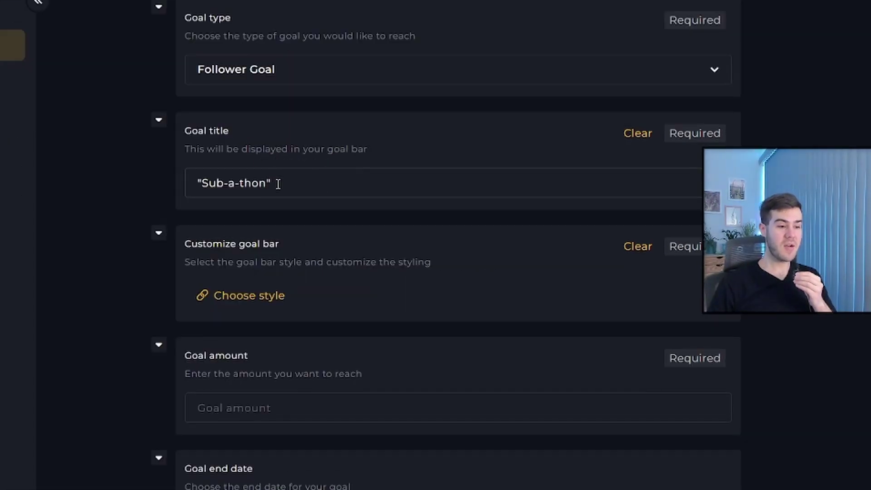
key("ctrl+a")
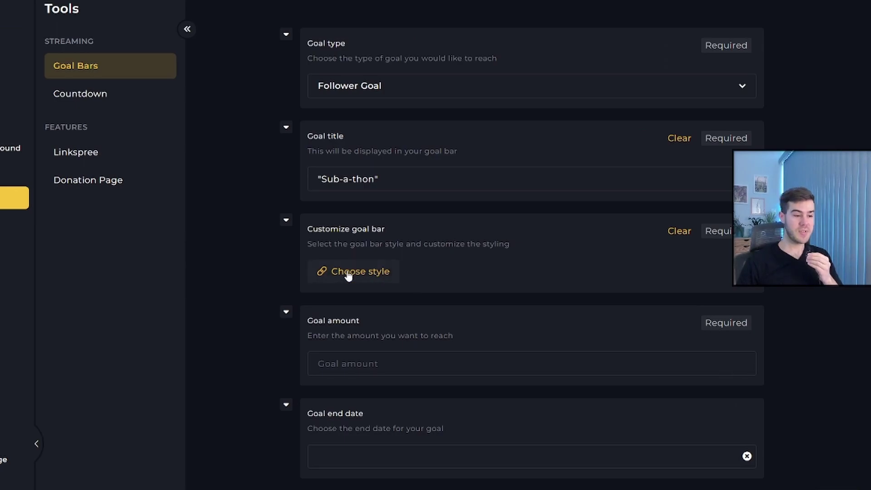
Browse the 37 goal bar styles to locate Ghost
left_click(261, 295)
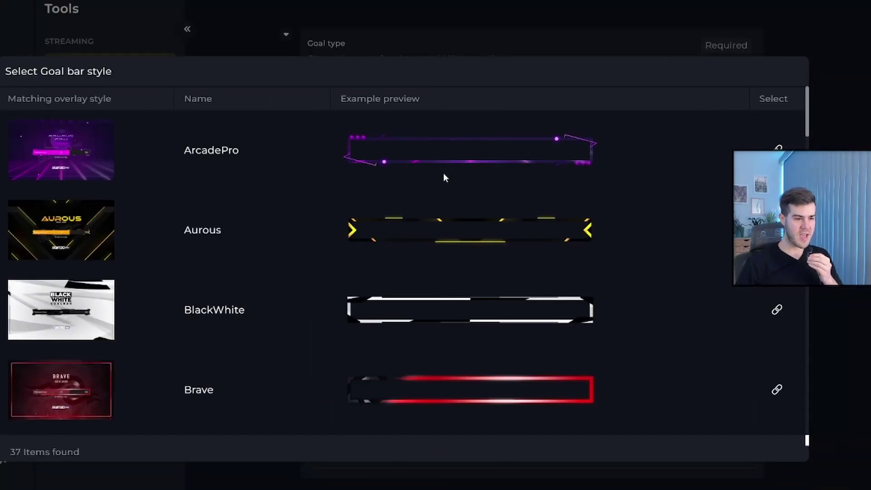
scroll(307, 211, "down", 7)
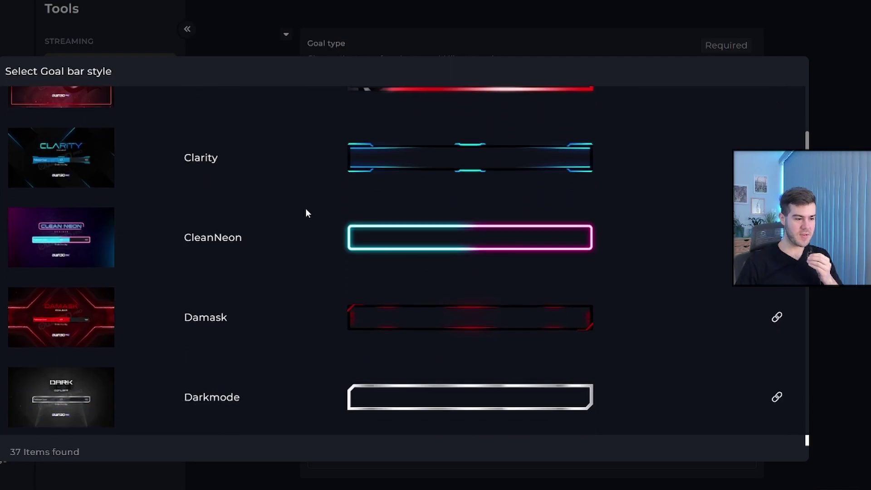
scroll(306, 208, "down", 7)
scroll(306, 208, "up", 7)
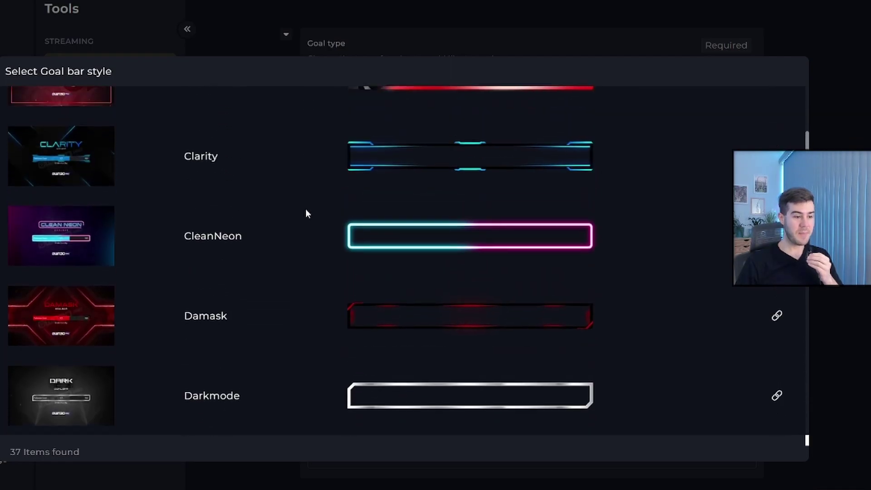
scroll(322, 235, "down", 5)
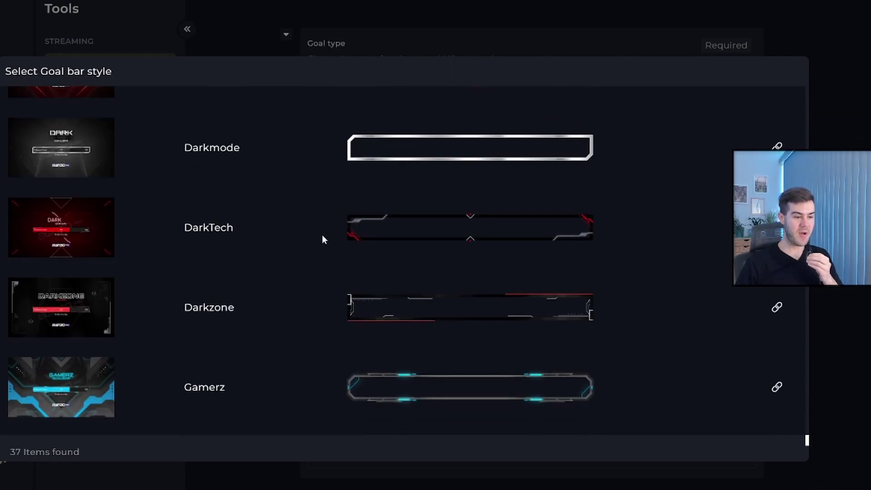
scroll(323, 238, "down", 4)
scroll(313, 242, "down", 3)
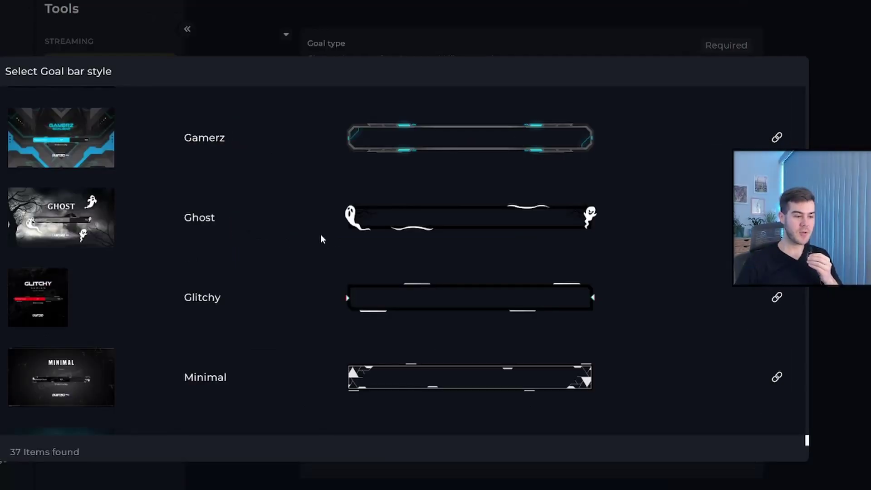
scroll(530, 235, "down", 12)
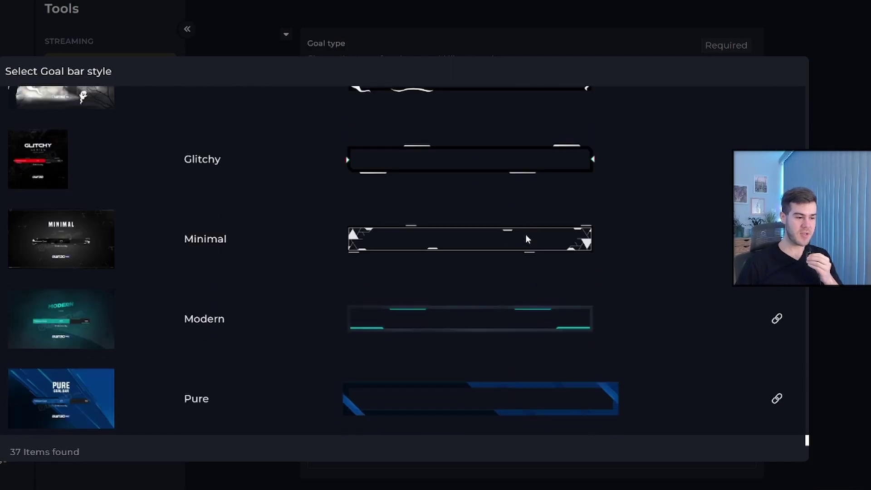
scroll(524, 235, "up", 12)
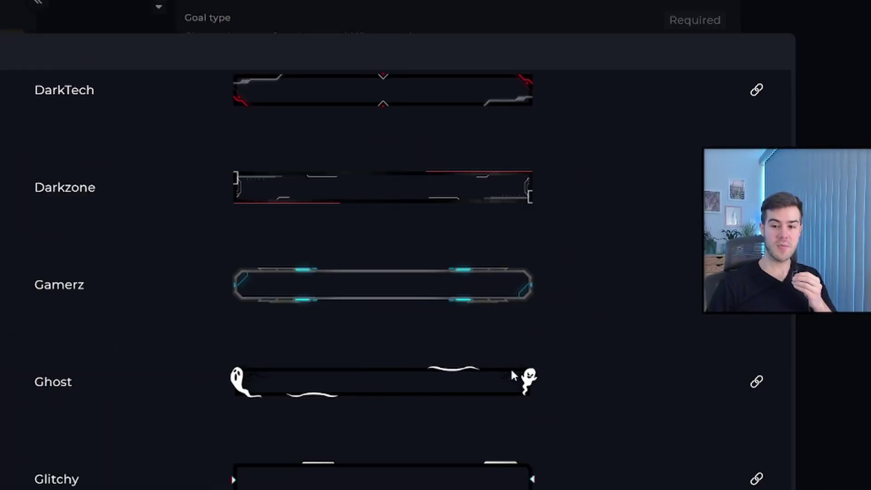
Pick the Ghost style, open its settings, and set the layout to Centered
left_click(756, 385)
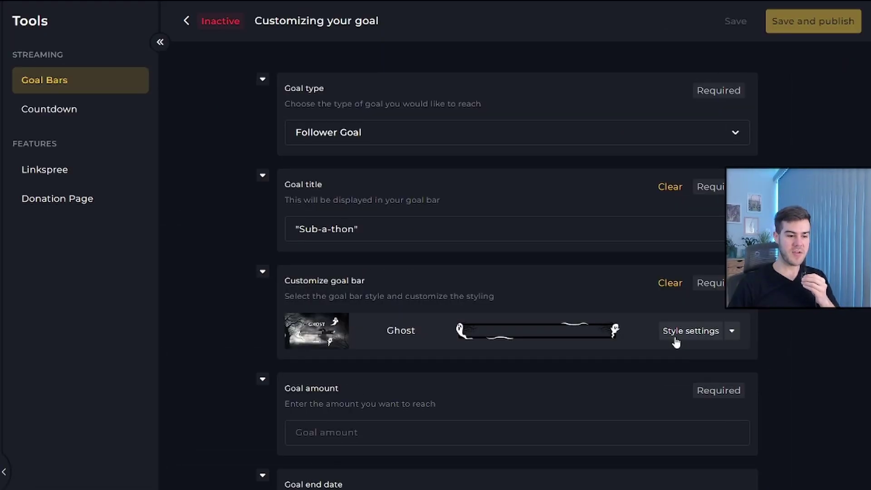
left_click(691, 336)
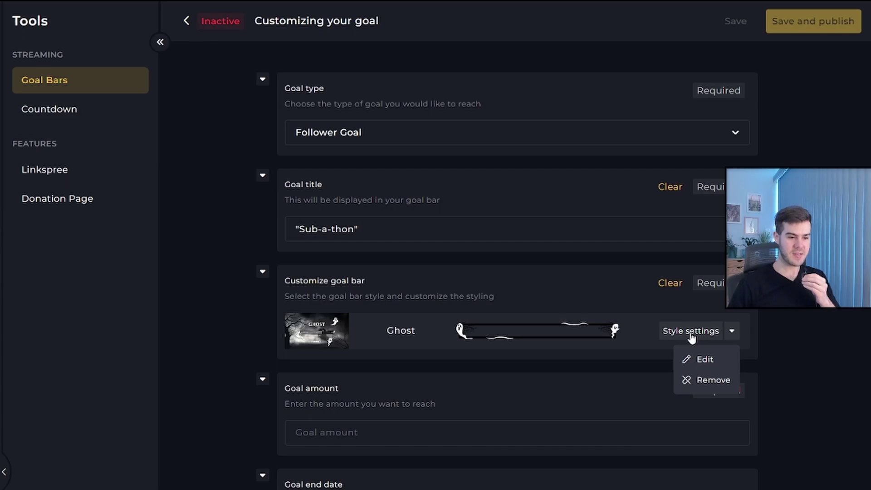
left_click(698, 358)
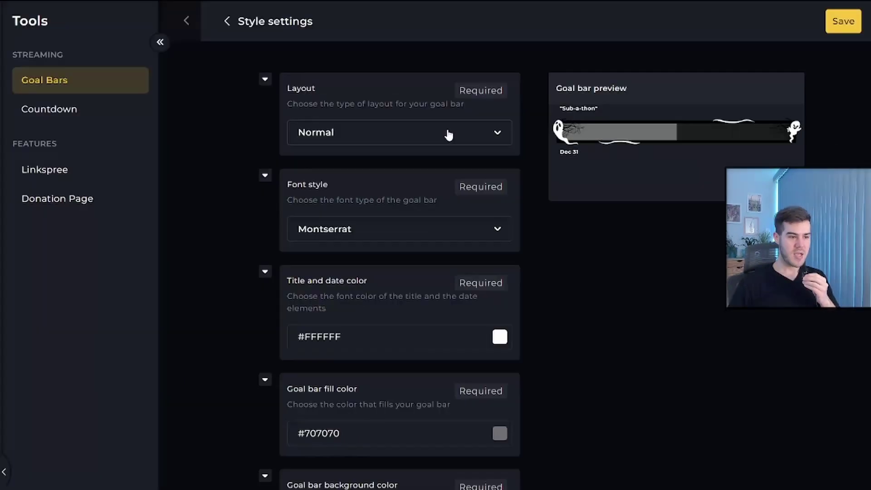
left_click(334, 113)
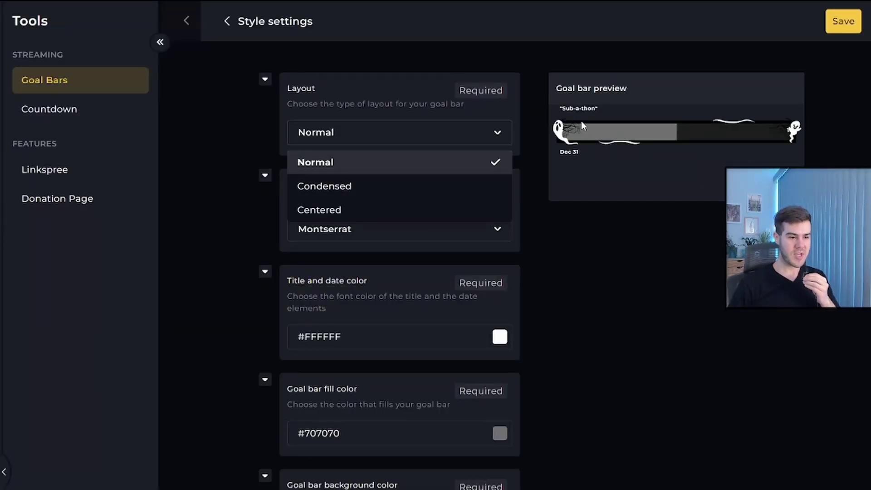
left_click(402, 186)
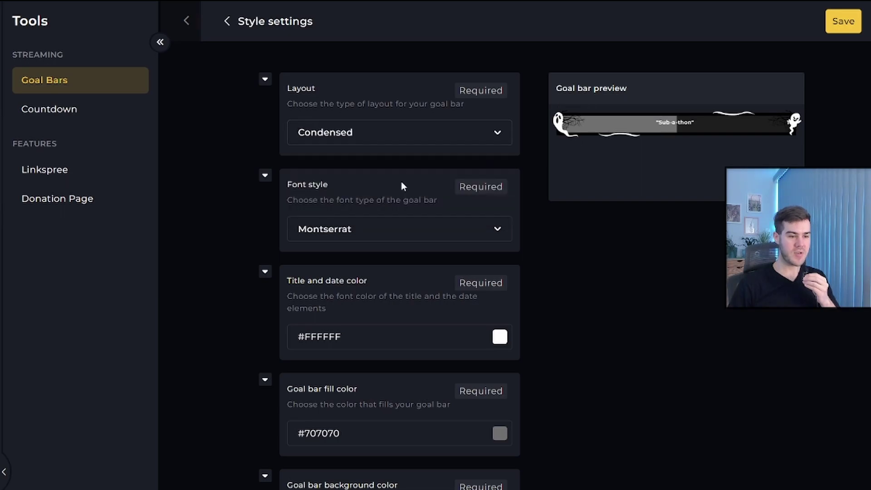
left_click(427, 131)
left_click(375, 209)
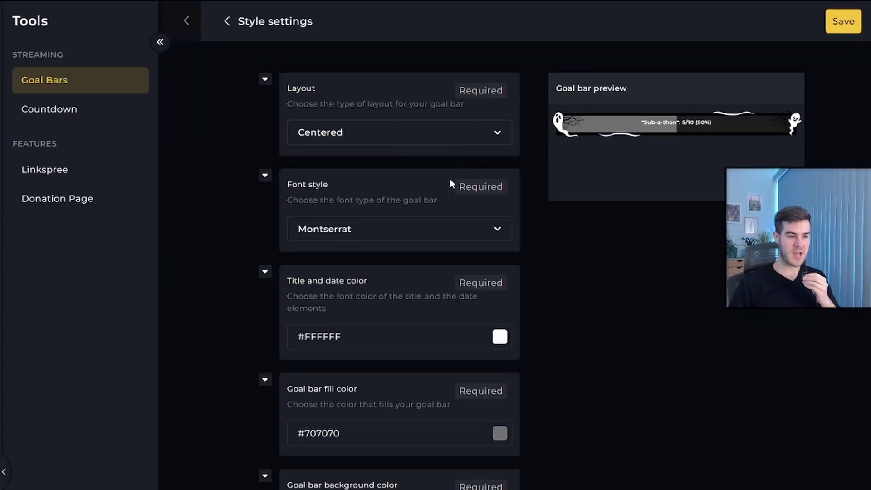
Set the goal bar font to Montserrat after trying MuseoModerno and Notable
scroll(450, 179, "down", 2)
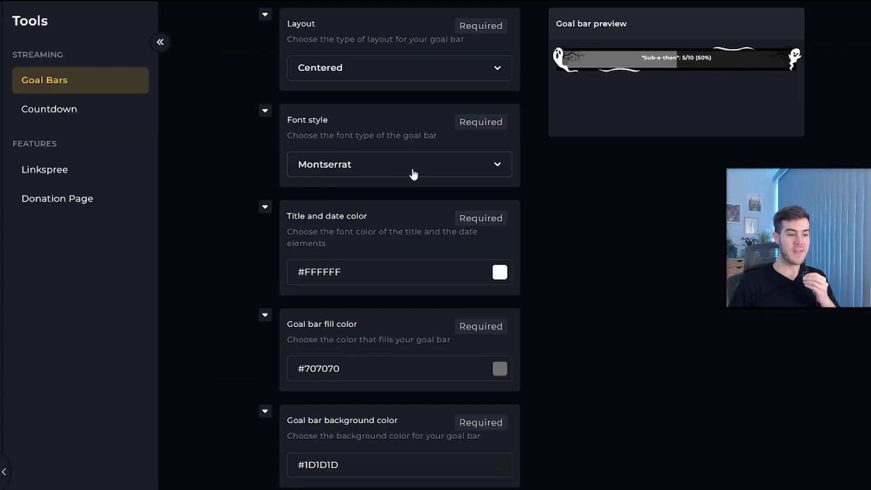
left_click(384, 164)
left_click(375, 219)
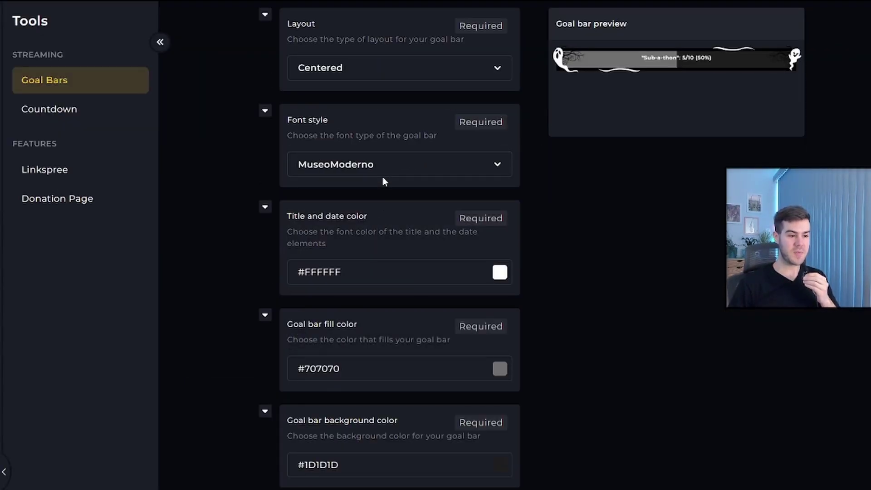
left_click(383, 177)
left_click(378, 236)
left_click(368, 165)
left_click(362, 203)
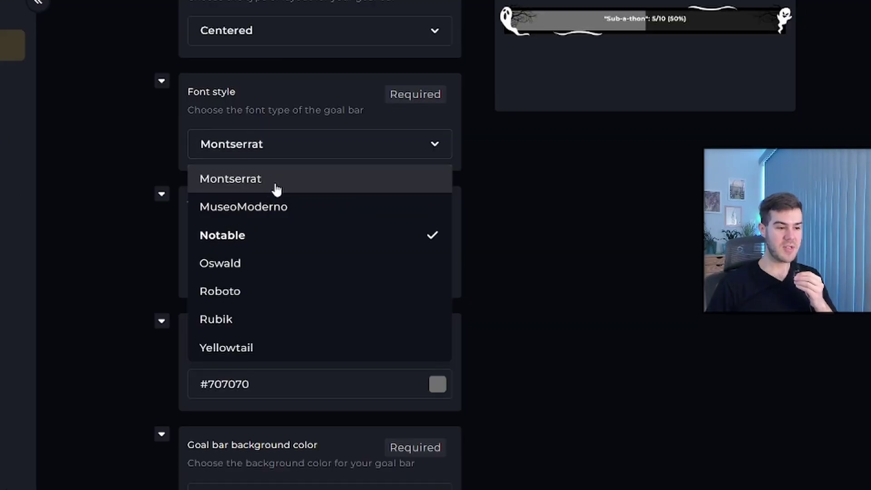
left_click(276, 189)
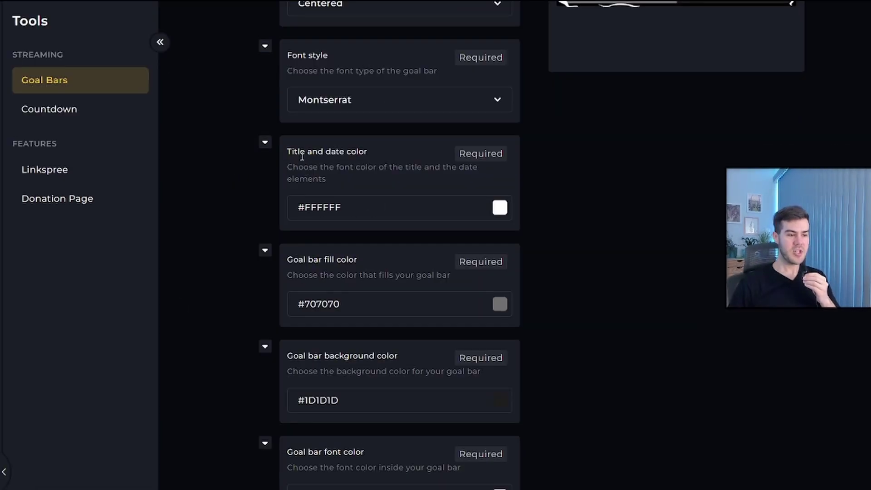
Use colors #FFFFFF, #707070 and #1D1D1D, checking the Sub-a-thon preview at 5/10 (50%)
left_click_drag(199, 205, 297, 211)
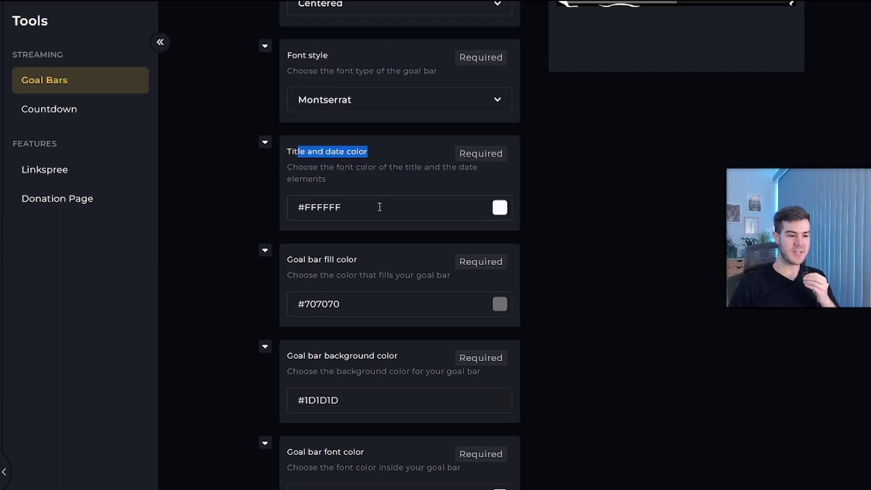
scroll(380, 207, "up", 2)
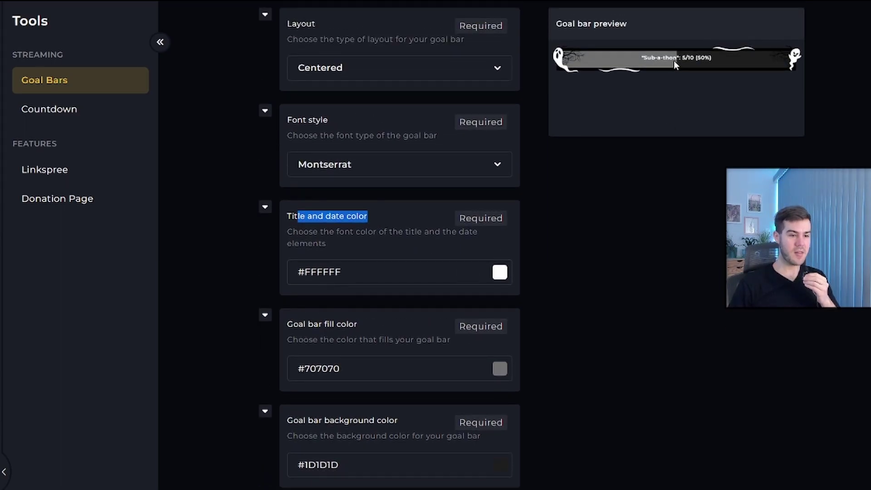
scroll(427, 278, "down", 2)
scroll(491, 311, "up", 2)
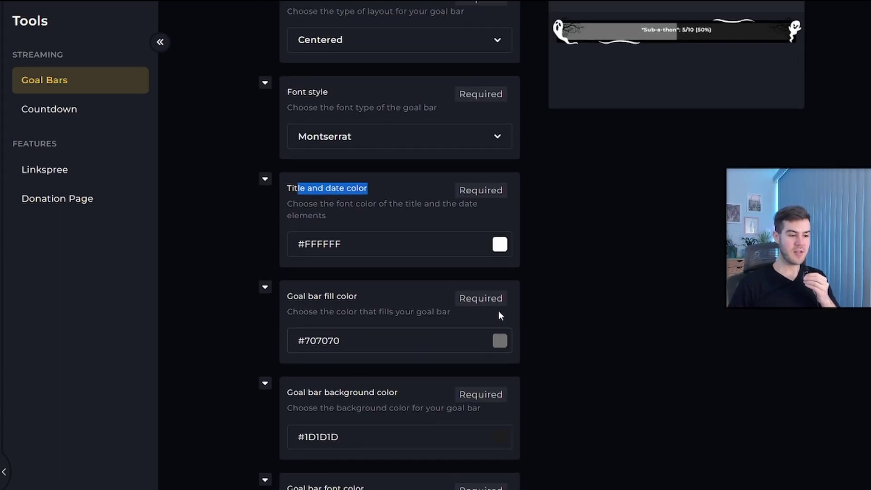
scroll(635, 98, "up", 2)
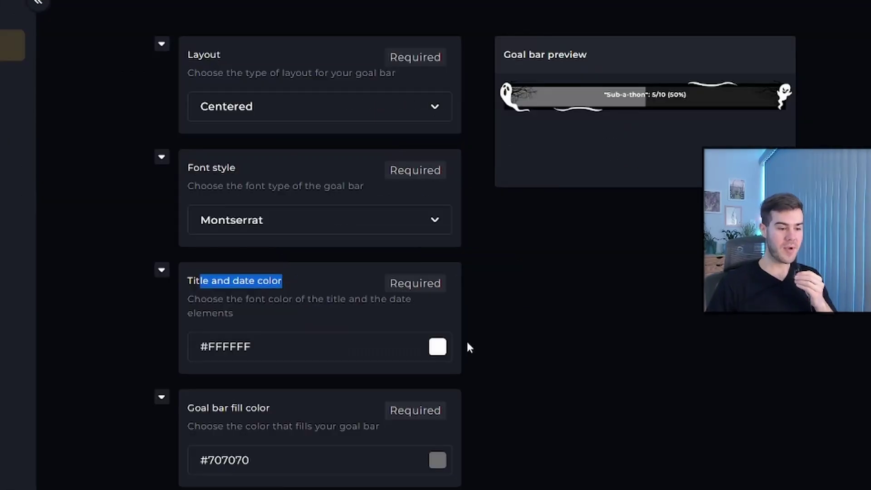
scroll(525, 329, "down", 2)
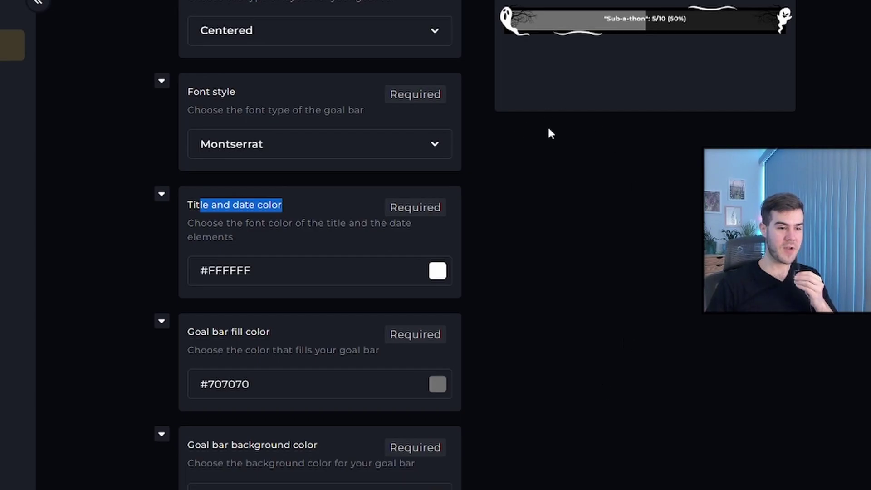
scroll(356, 335, "down", 2)
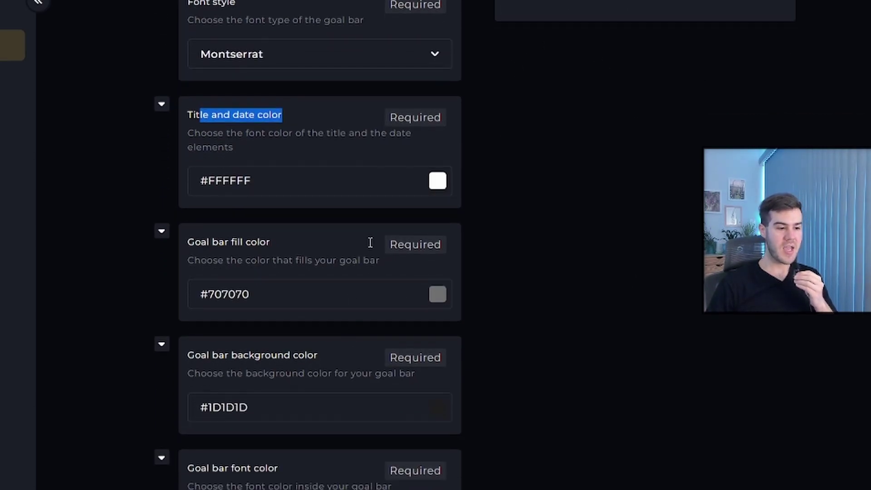
scroll(660, 63, "up", 3)
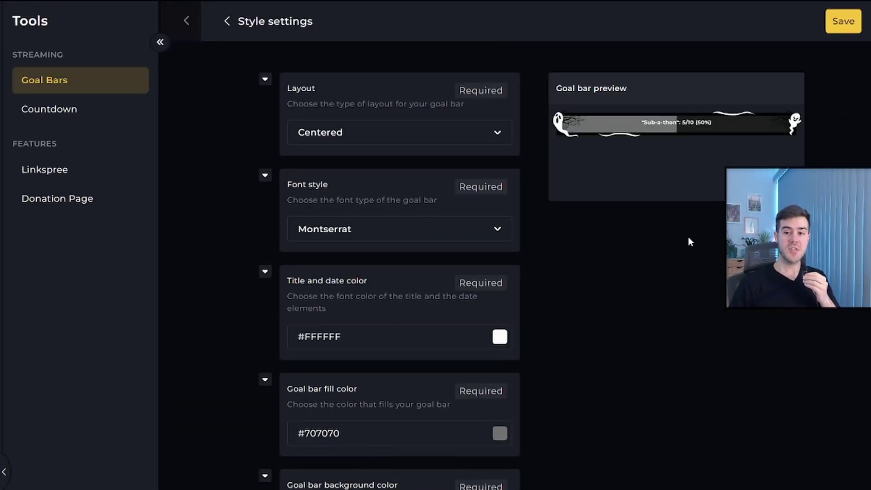
Save the Ghost style settings and enter a goal amount of 25
left_click(844, 24)
scroll(222, 245, "down", 1)
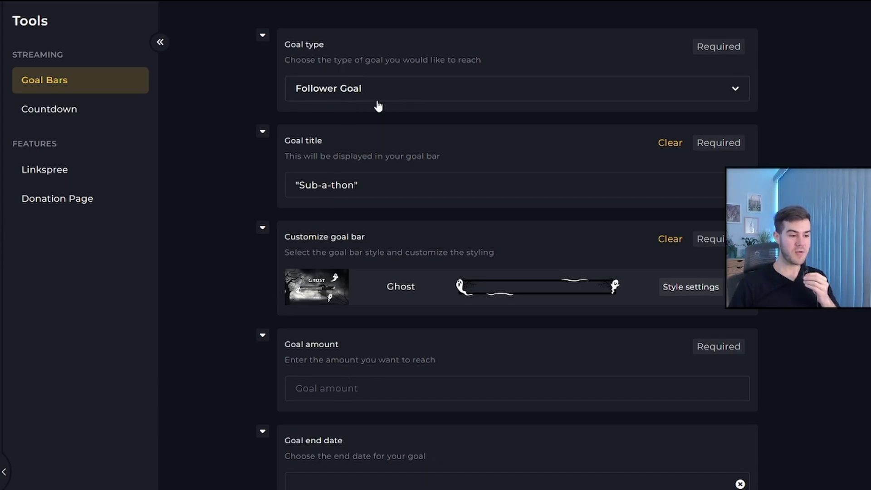
left_click(361, 393)
type("25")
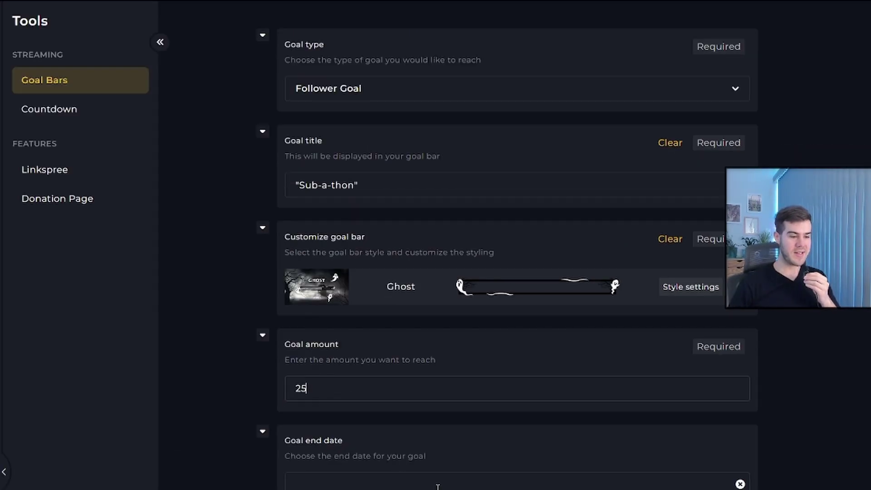
Set the goal end date to July 31, 2022, 11:40
left_click(438, 484)
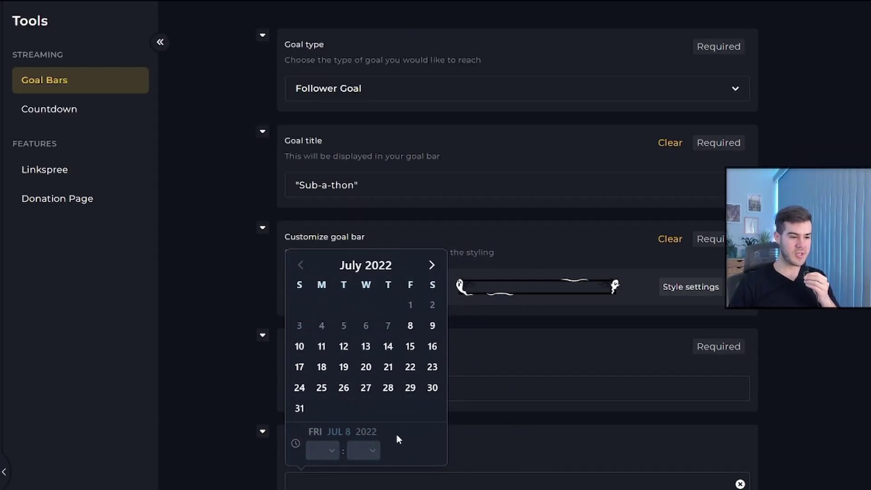
left_click(299, 408)
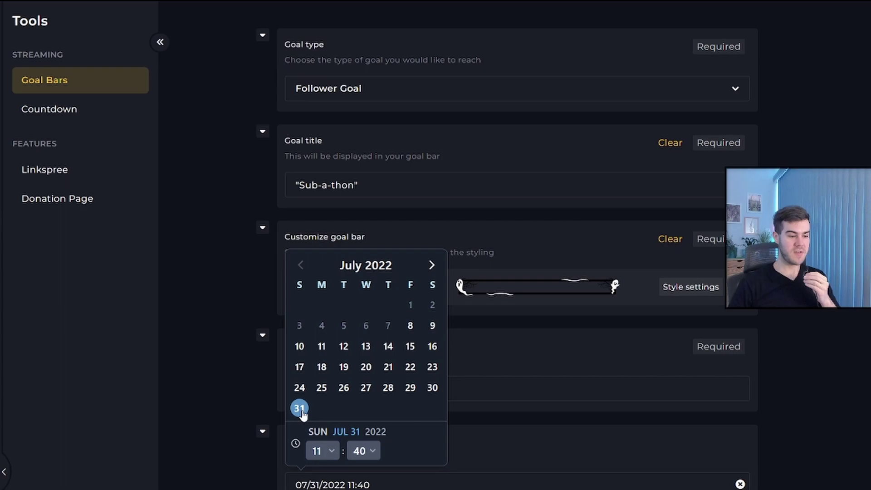
left_click(505, 424)
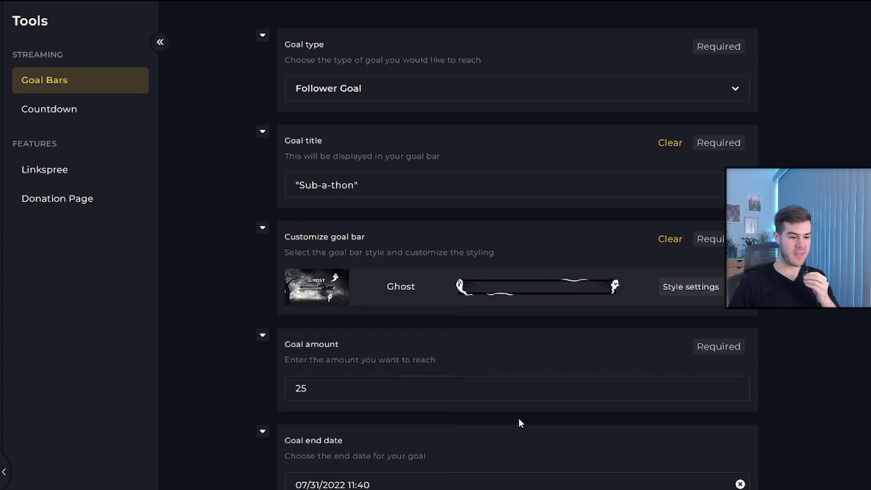
scroll(537, 437, "up", 1)
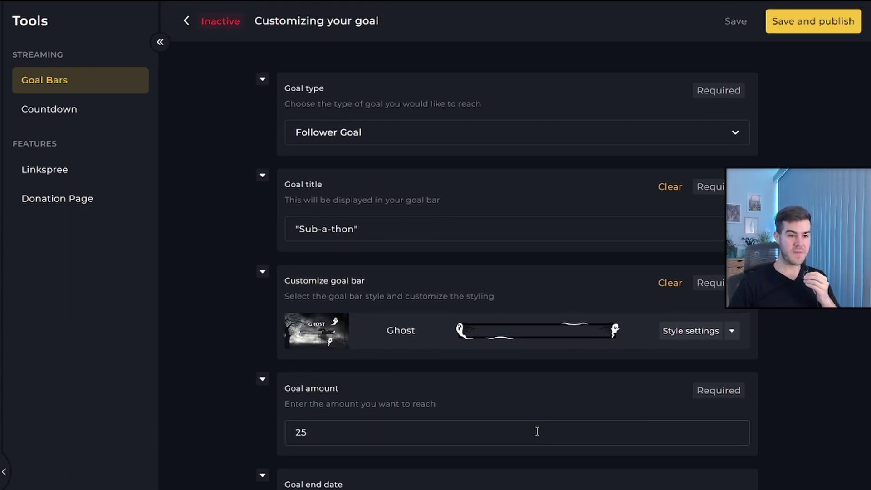
Save and publish the Sub-a-thon goal so it becomes Active
left_click(813, 31)
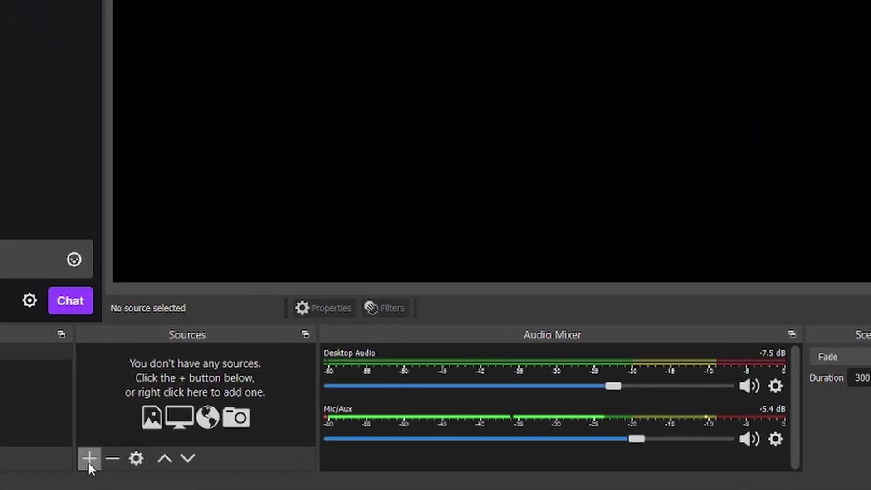
Add a Browser source named 'goal bar' and clear its default URL
left_click(89, 459)
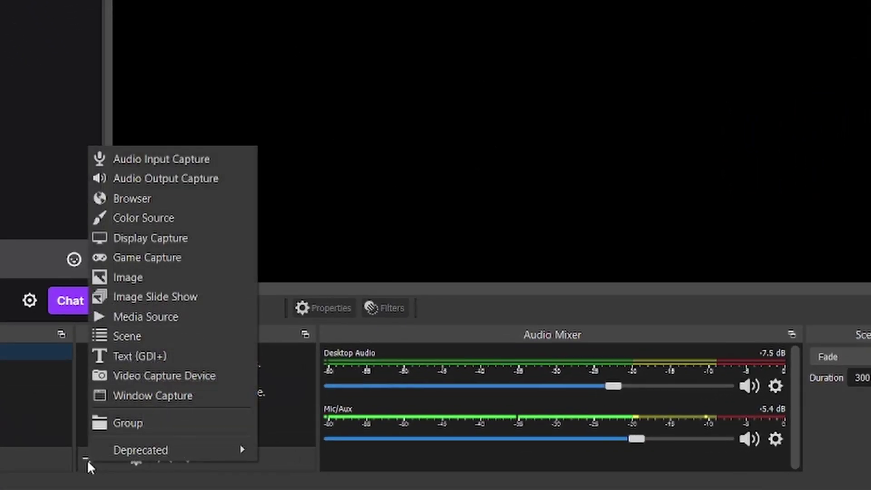
left_click(154, 200)
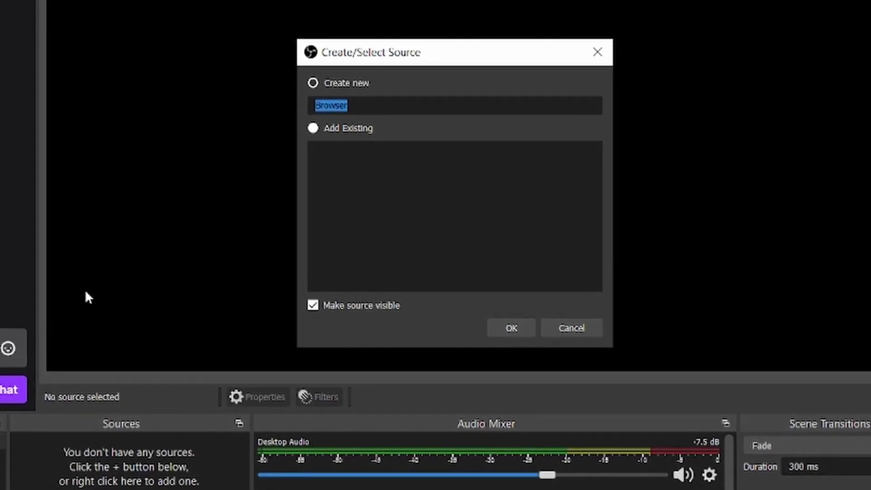
type("goal ")
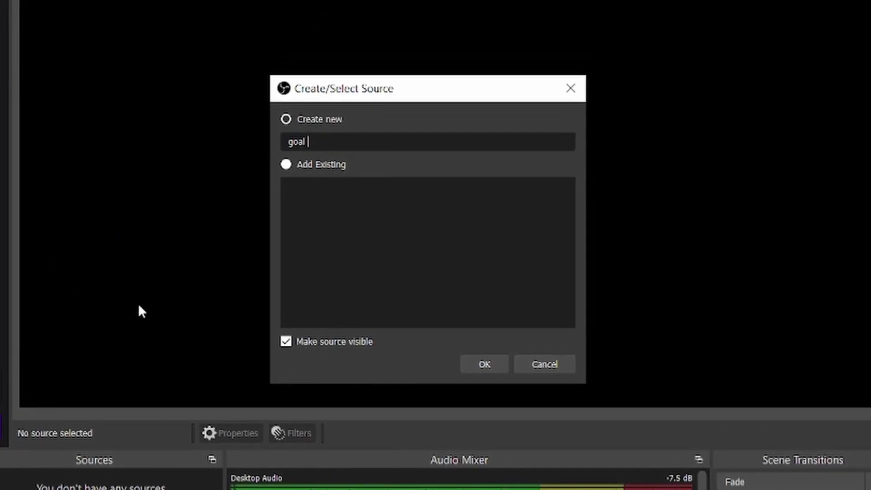
type("bar")
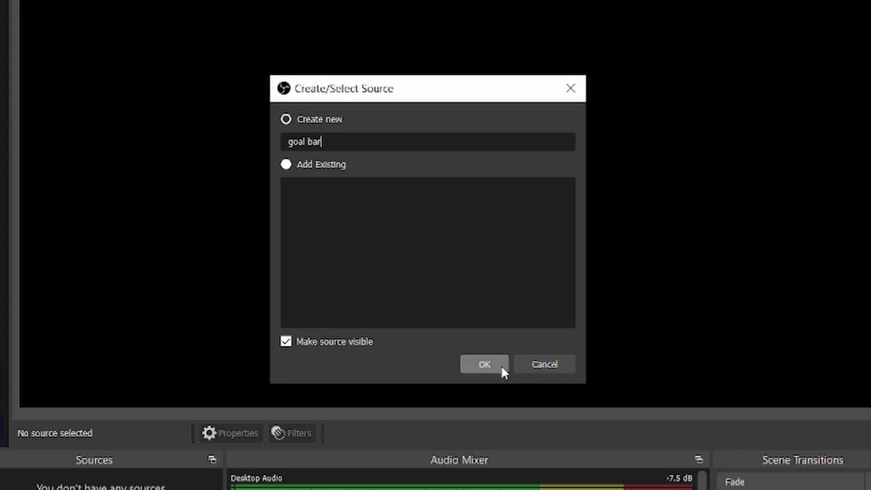
left_click(501, 366)
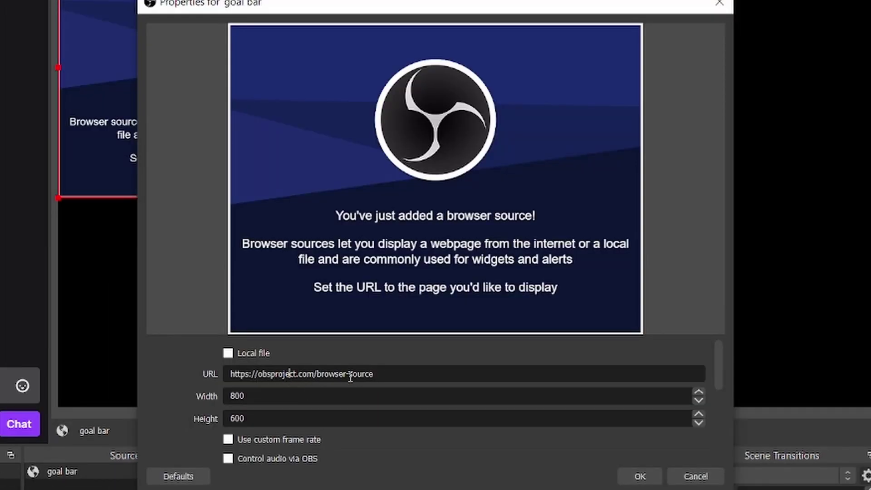
left_click_drag(373, 375, 94, 387)
key("BackSpace")
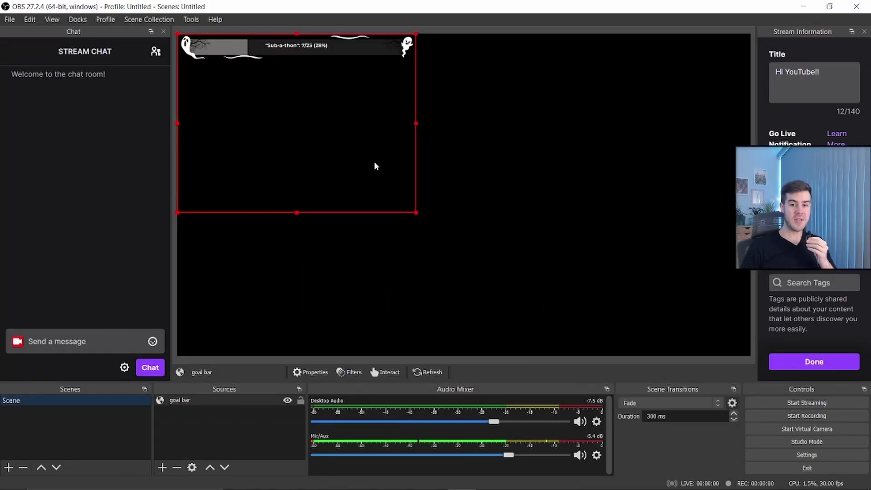
Drag the goal bar source toward the top centre and enlarge it
left_click_drag(338, 137, 504, 144)
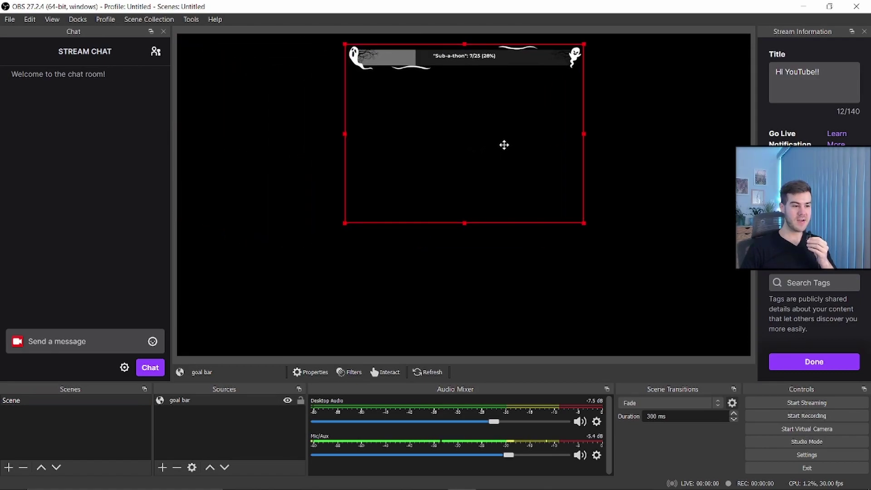
left_click_drag(345, 227, 211, 323)
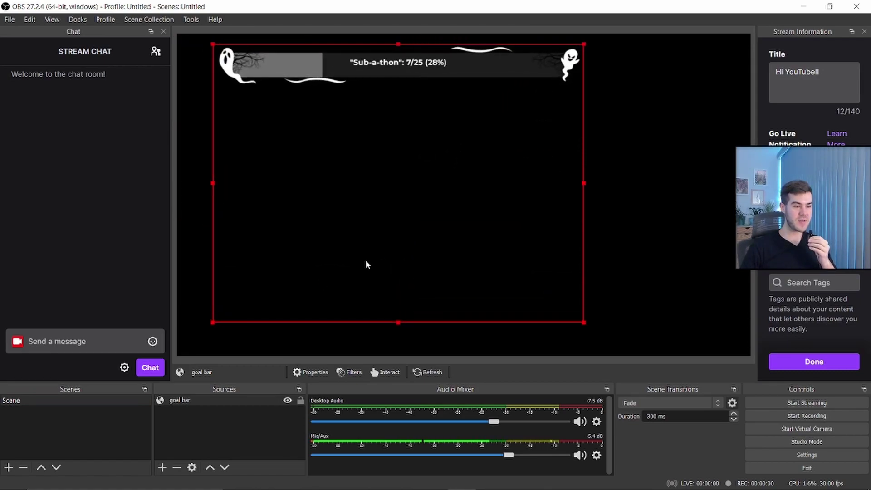
left_click_drag(366, 263, 419, 253)
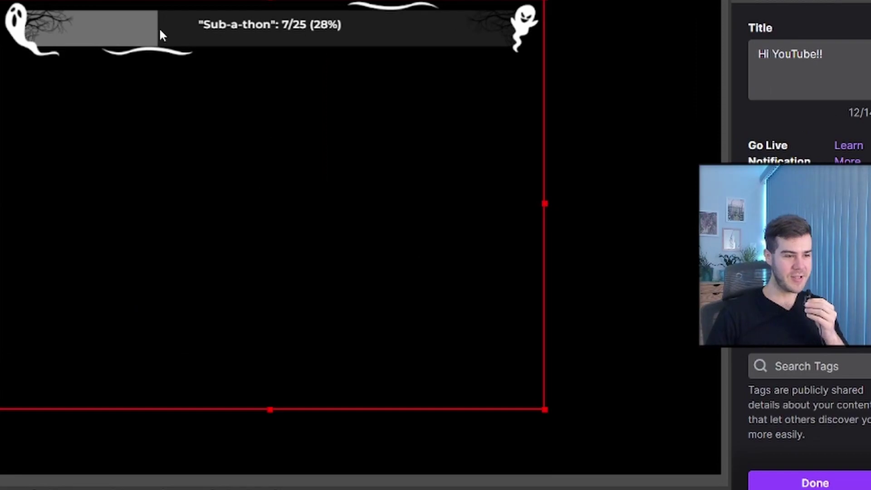